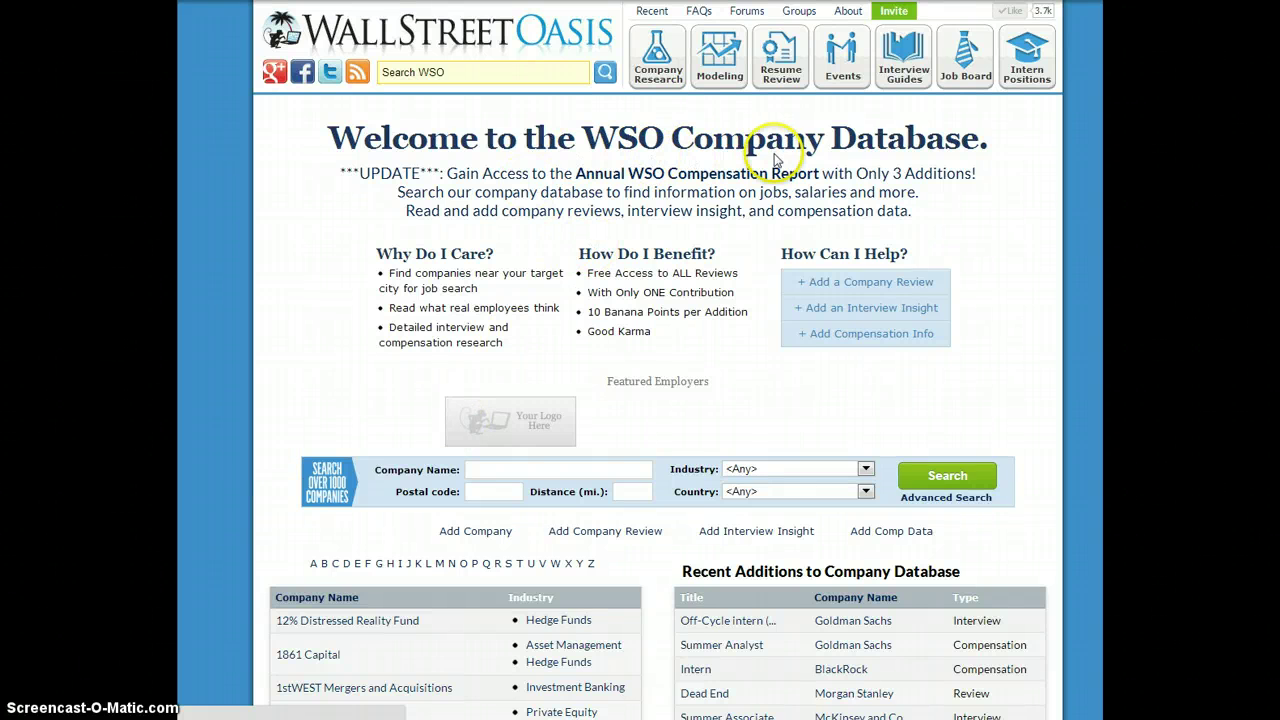
# In the company database's advanced search, enter postal code 02129
pyautogui.click(658, 62)
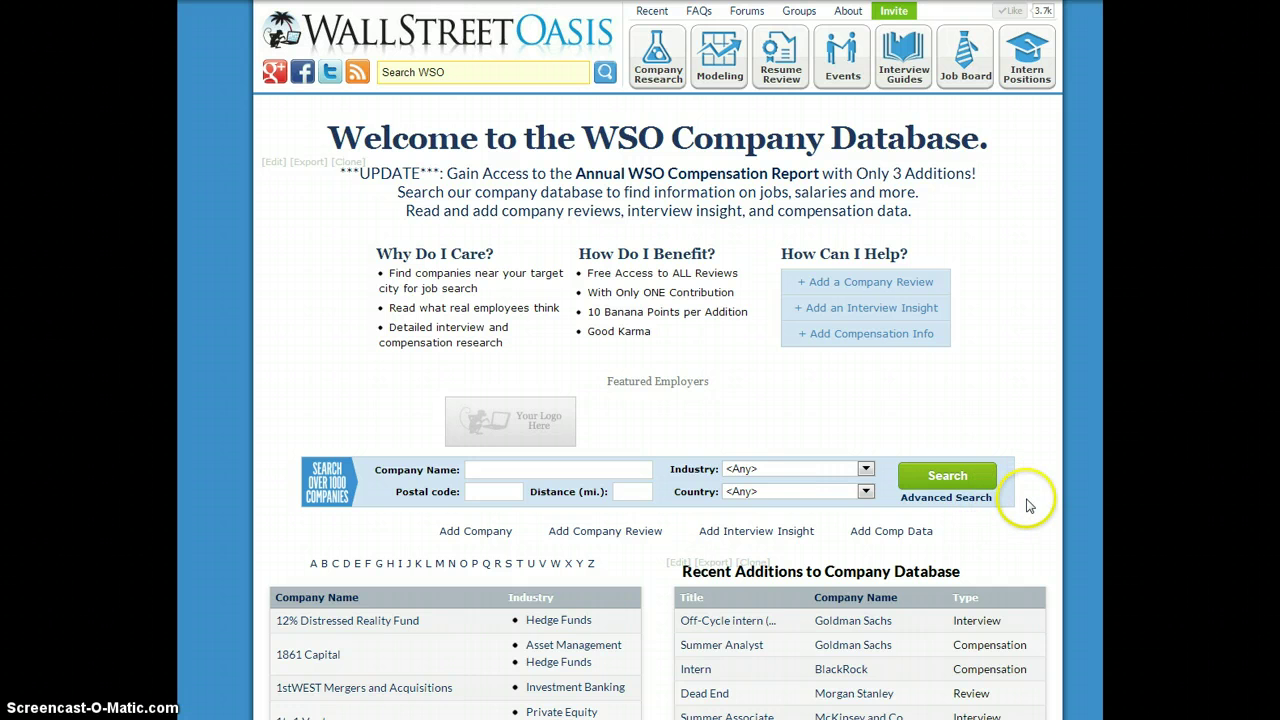
pyautogui.click(984, 502)
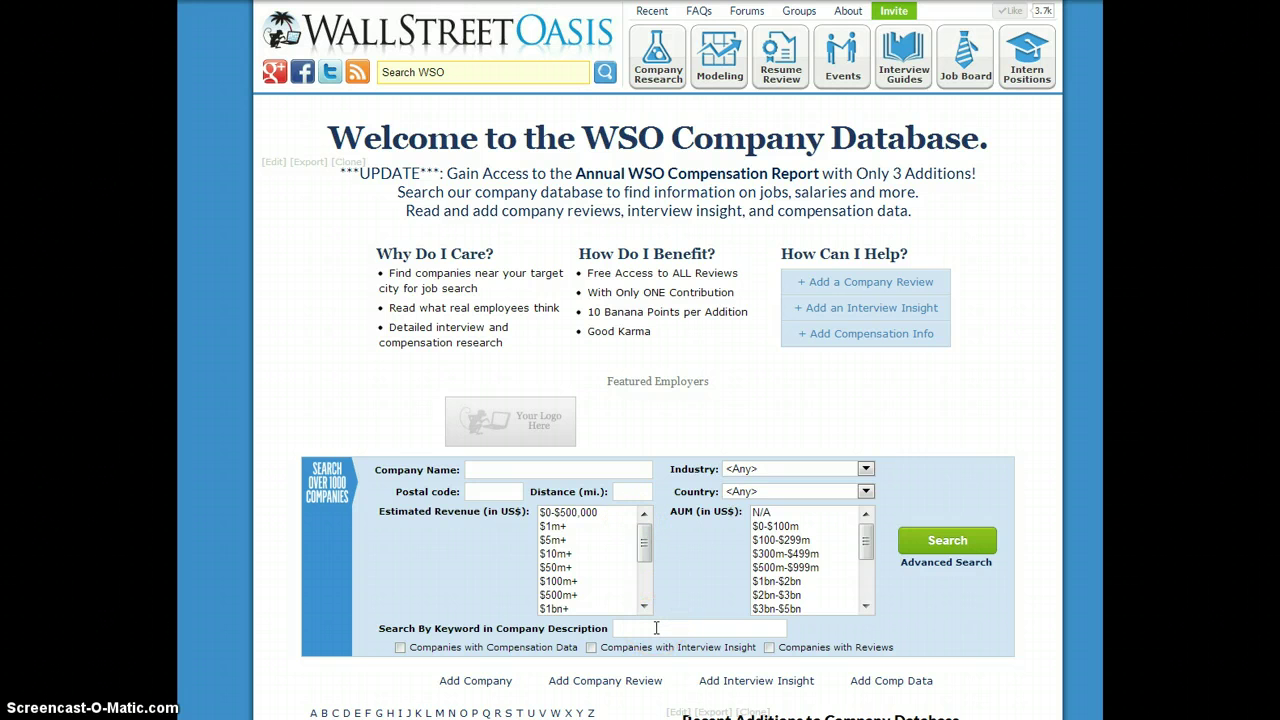
pyautogui.click(496, 492)
pyautogui.click(474, 527)
pyautogui.write('2129')
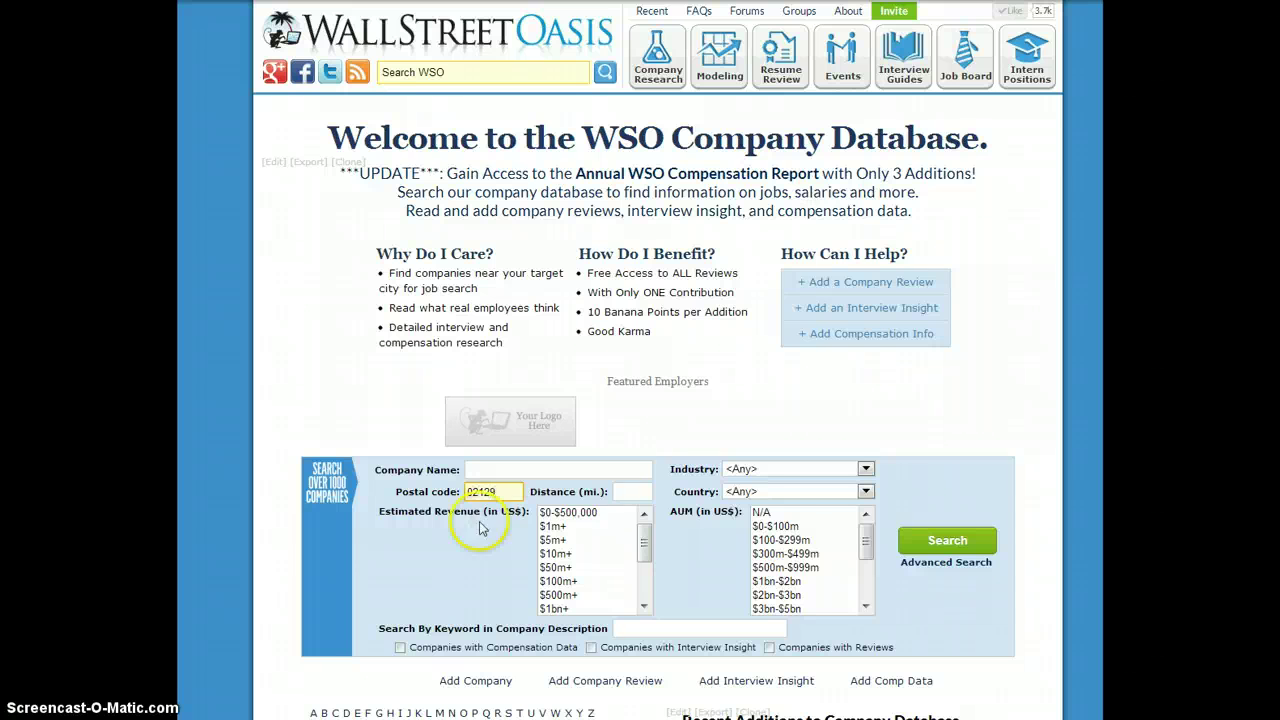
# Filter by the Investment Banking industry and keyword healthcare, then run the search
pyautogui.click(780, 470)
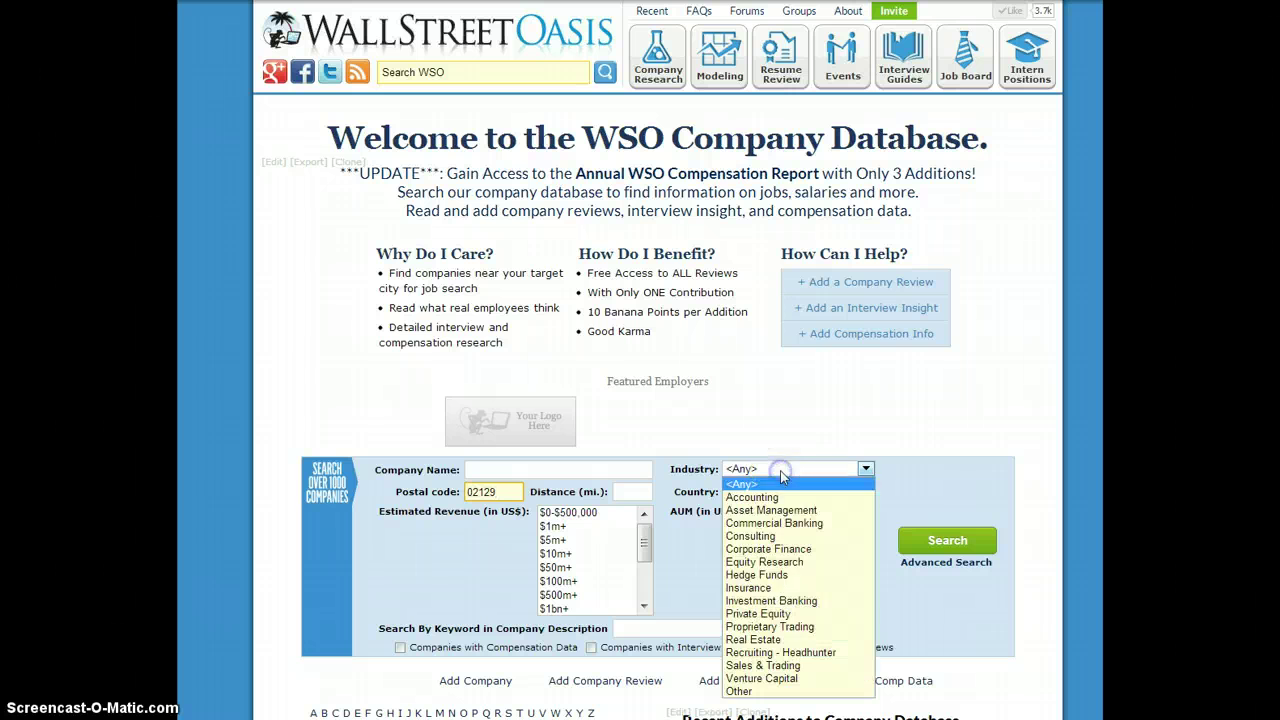
pyautogui.click(780, 600)
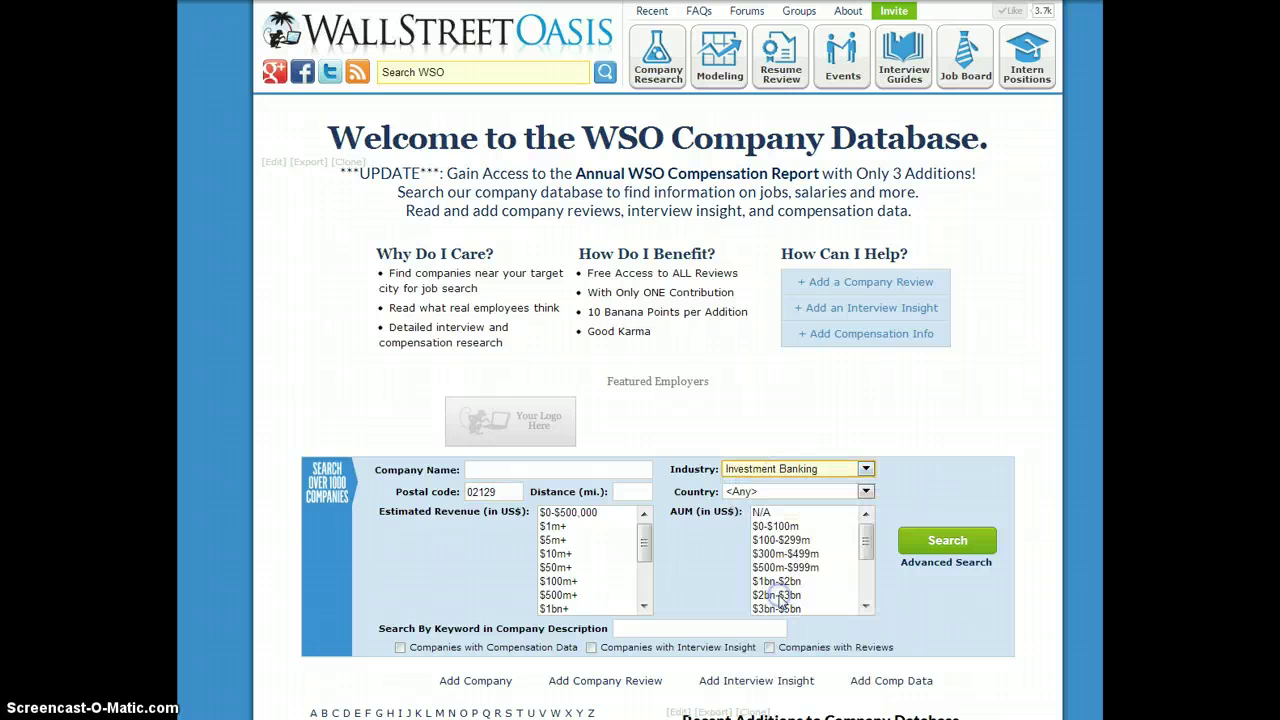
pyautogui.click(671, 633)
pyautogui.write('healthca')
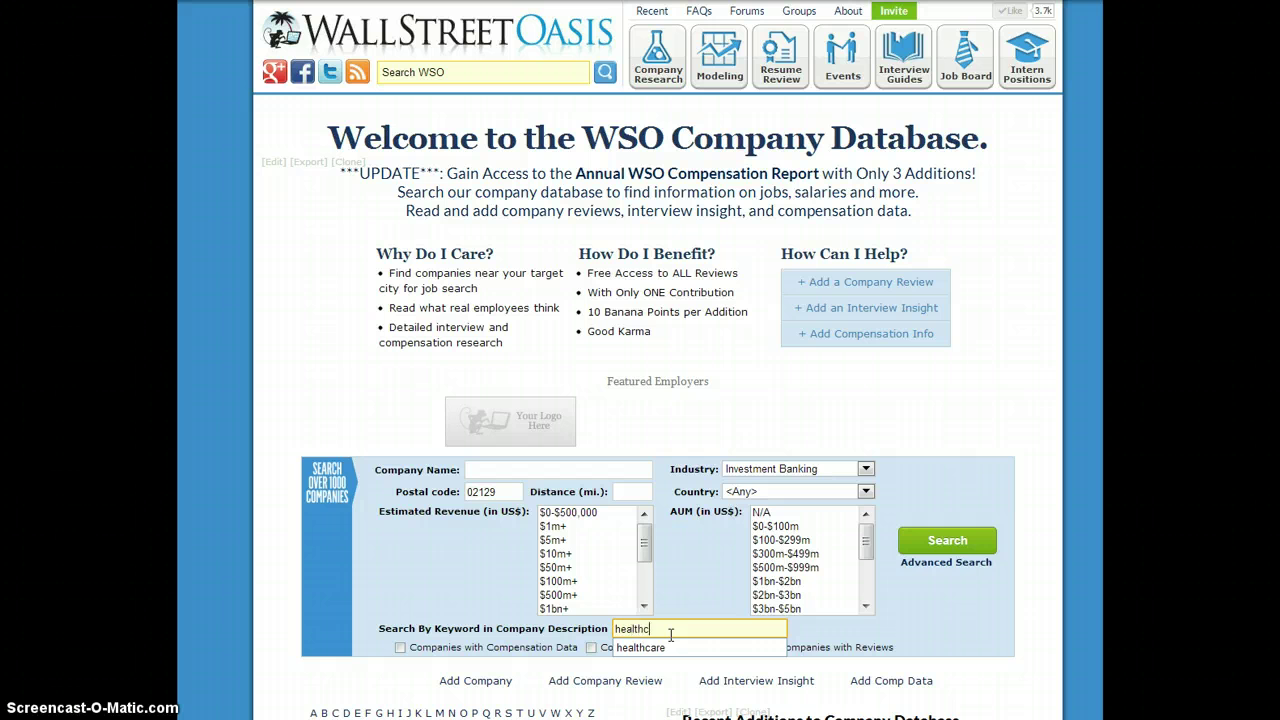
pyautogui.click(668, 648)
pyautogui.click(975, 536)
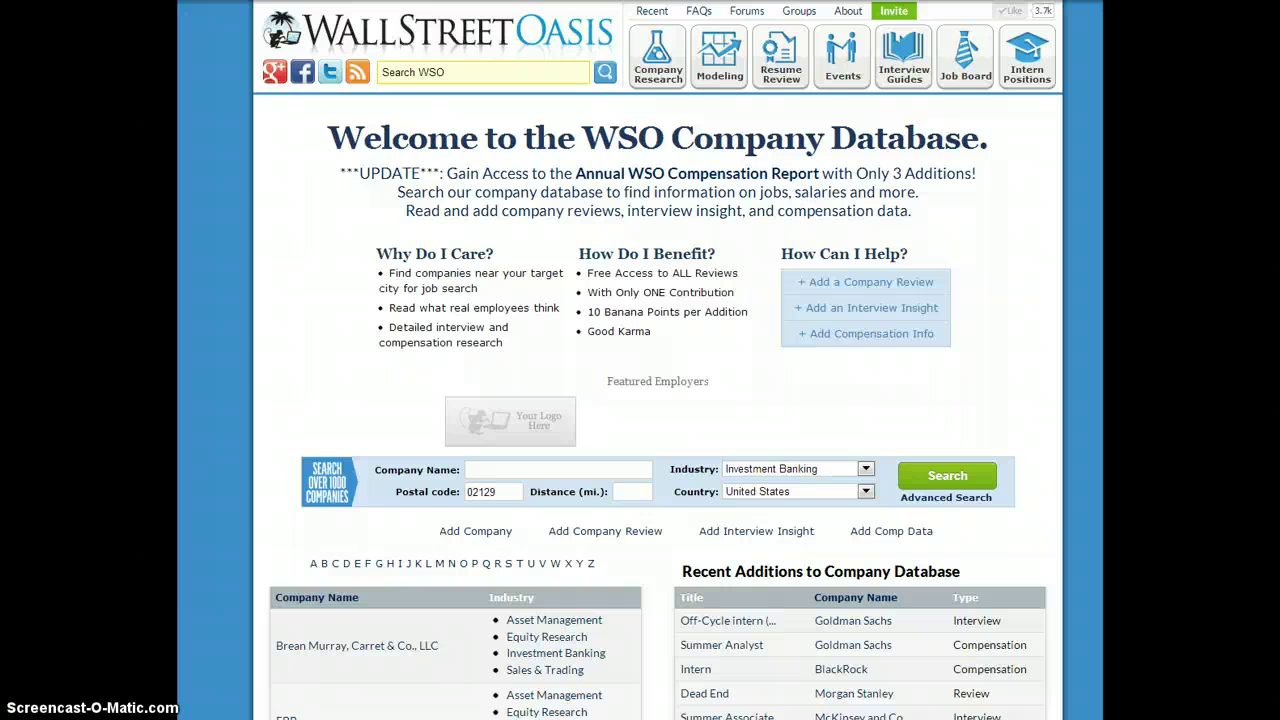
pyautogui.scroll(-5, 658, 400)
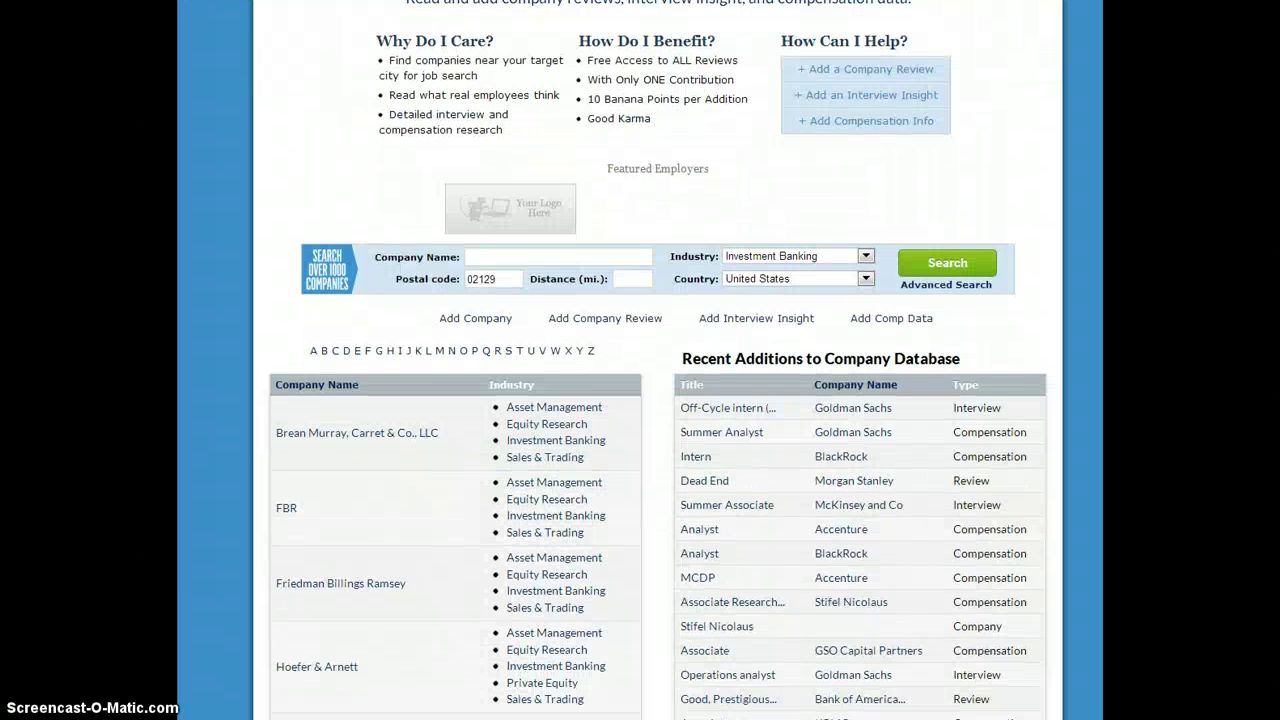
pyautogui.scroll(-1, 658, 400)
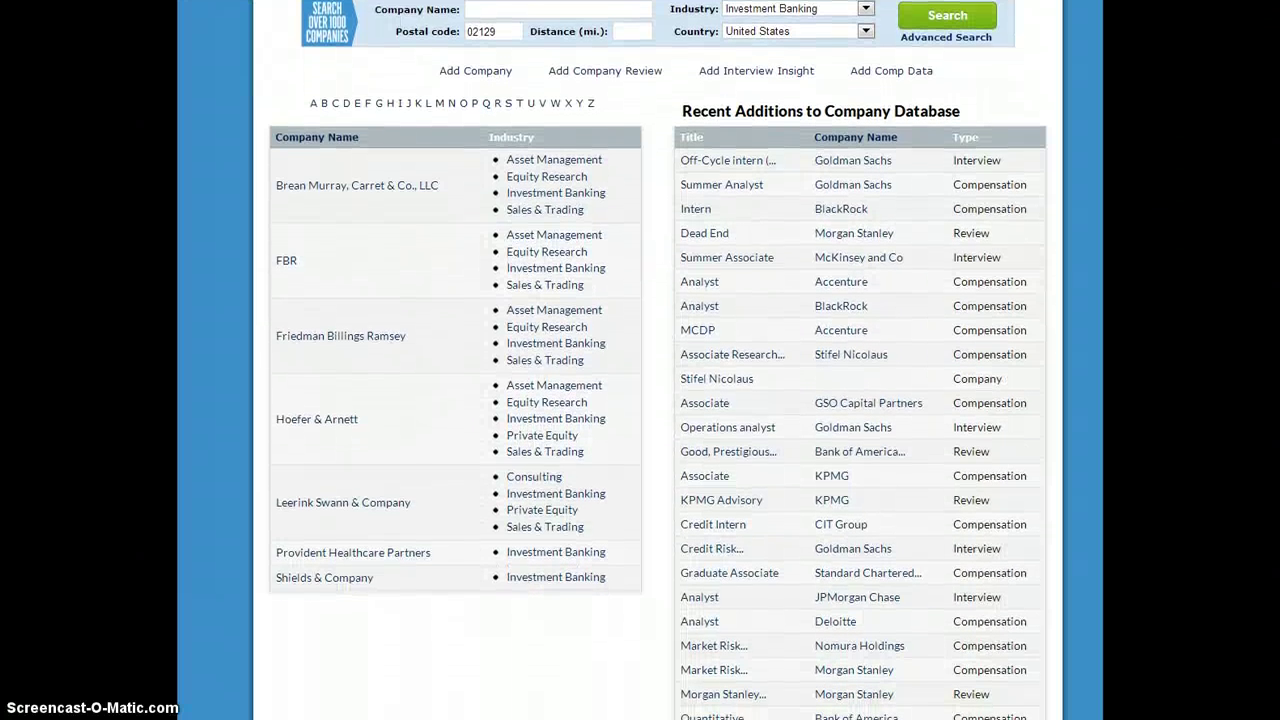
pyautogui.scroll(1, 658, 400)
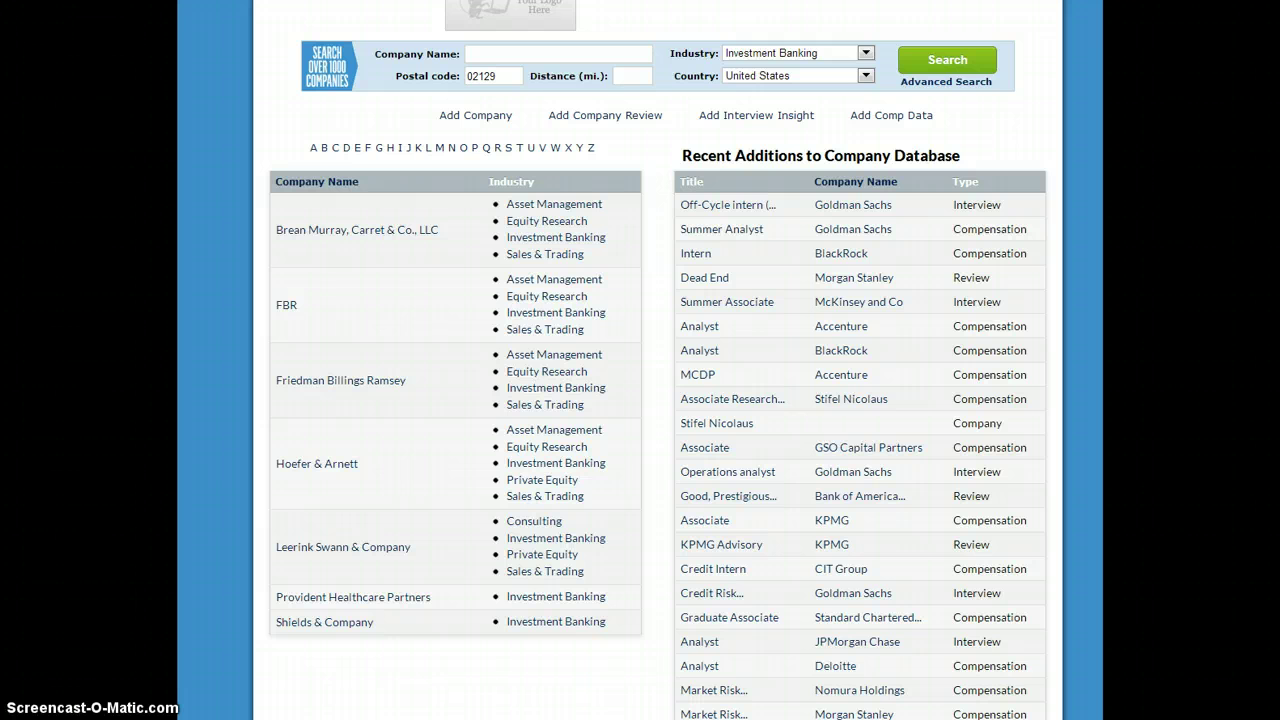
pyautogui.scroll(3, 1010, 258)
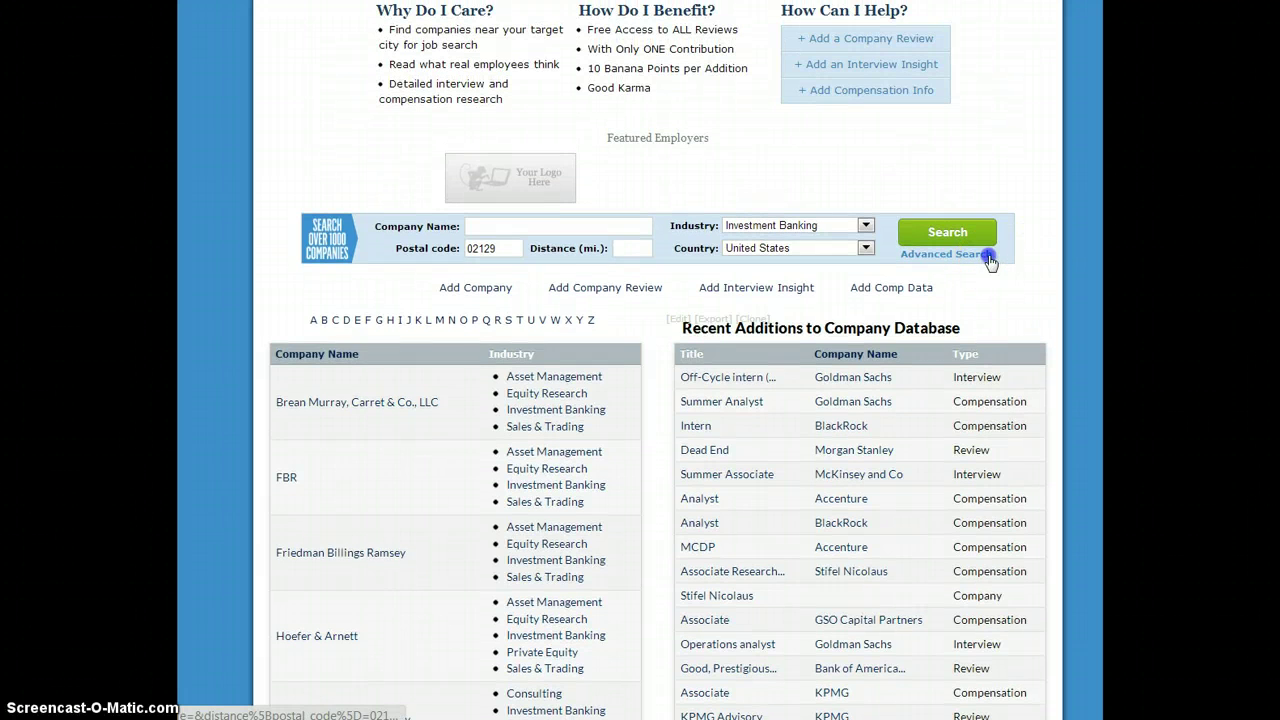
# Try AUM ranges from $100-$299m to $2bn-$3bn, then limit AUM to $0-$100m only
pyautogui.click(986, 255)
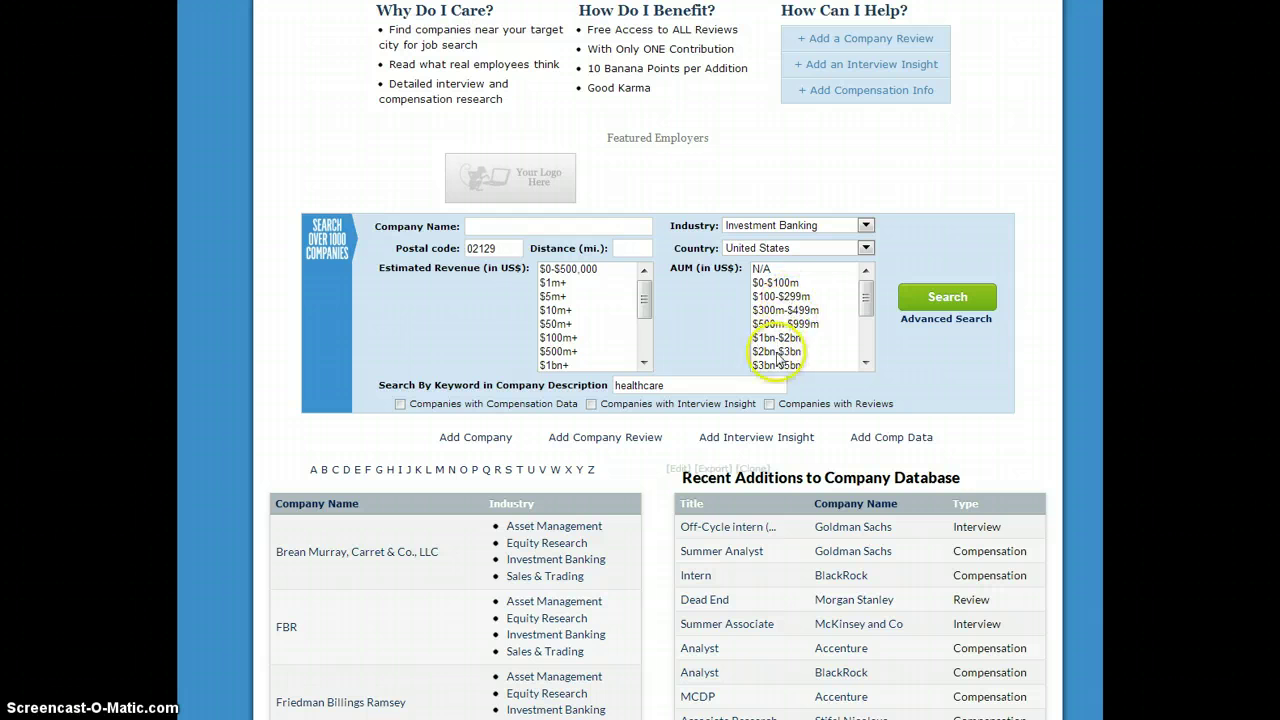
pyautogui.click(780, 298)
pyautogui.keyDown('ctrl'); pyautogui.click(780, 311); pyautogui.keyUp('ctrl')
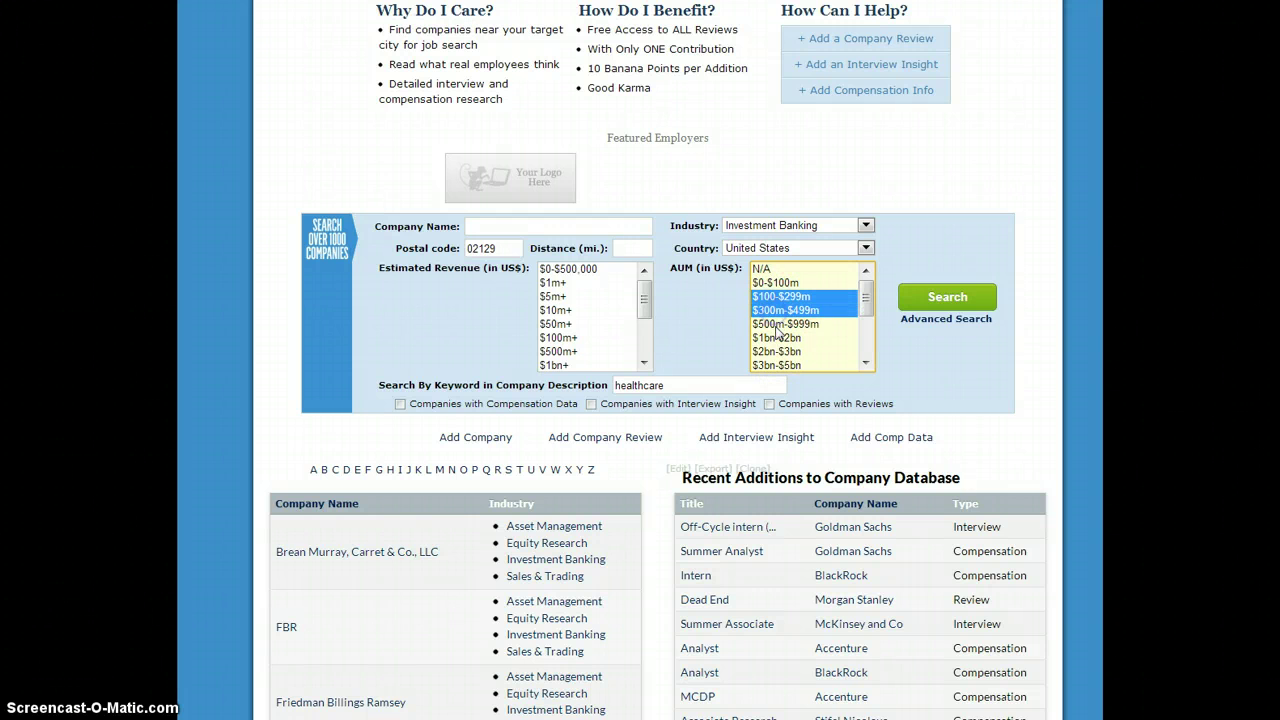
pyautogui.keyDown('ctrl'); pyautogui.click(779, 325); pyautogui.keyUp('ctrl')
pyautogui.keyDown('ctrl'); pyautogui.click(777, 339); pyautogui.keyUp('ctrl')
pyautogui.keyDown('ctrl'); pyautogui.click(778, 352); pyautogui.keyUp('ctrl')
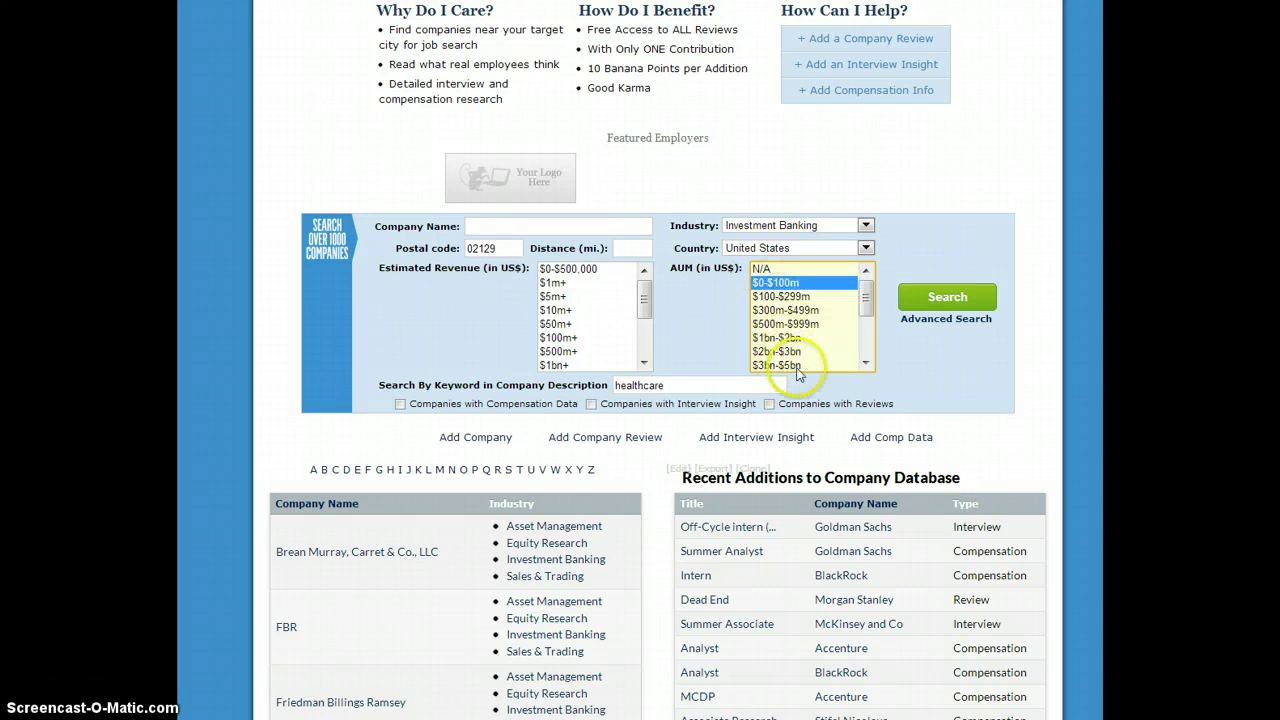
pyautogui.click(777, 284)
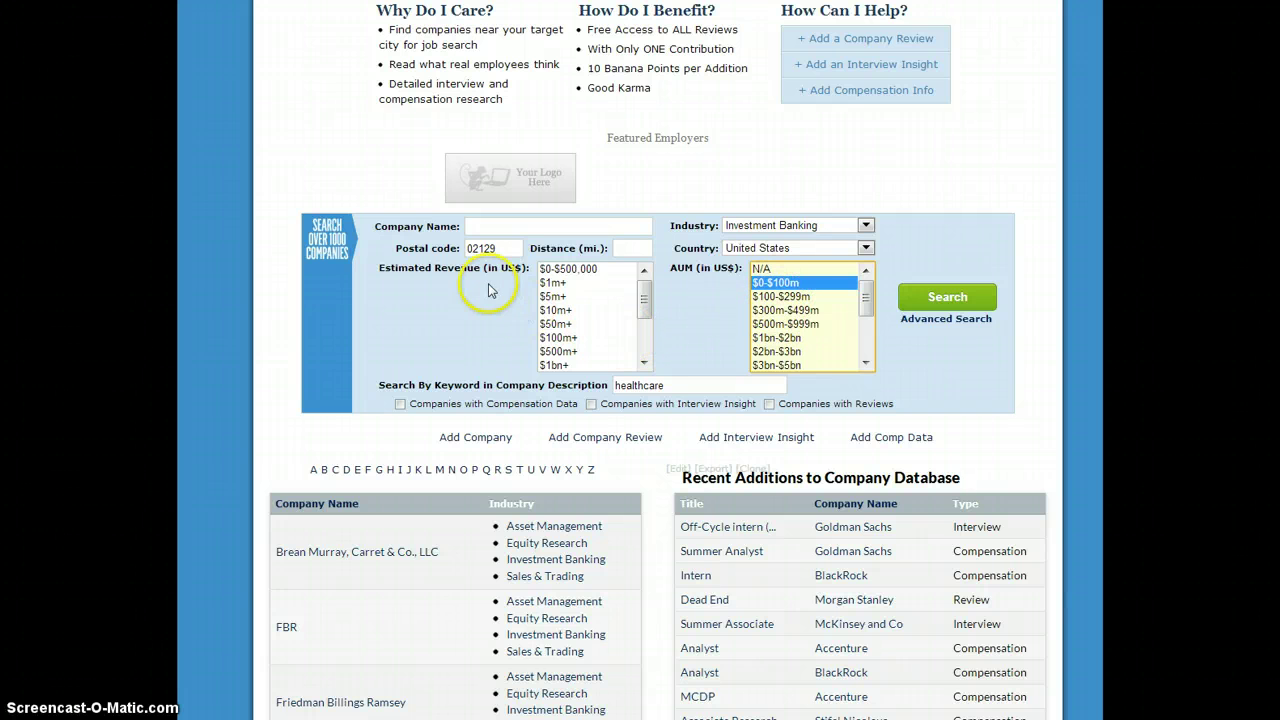
# Open the Annual WSO Compensation Report
pyautogui.moveTo(645, 300)
pyautogui.mouseDown()
pyautogui.moveTo(645, 352)
pyautogui.moveTo(645, 291)
pyautogui.mouseUp()
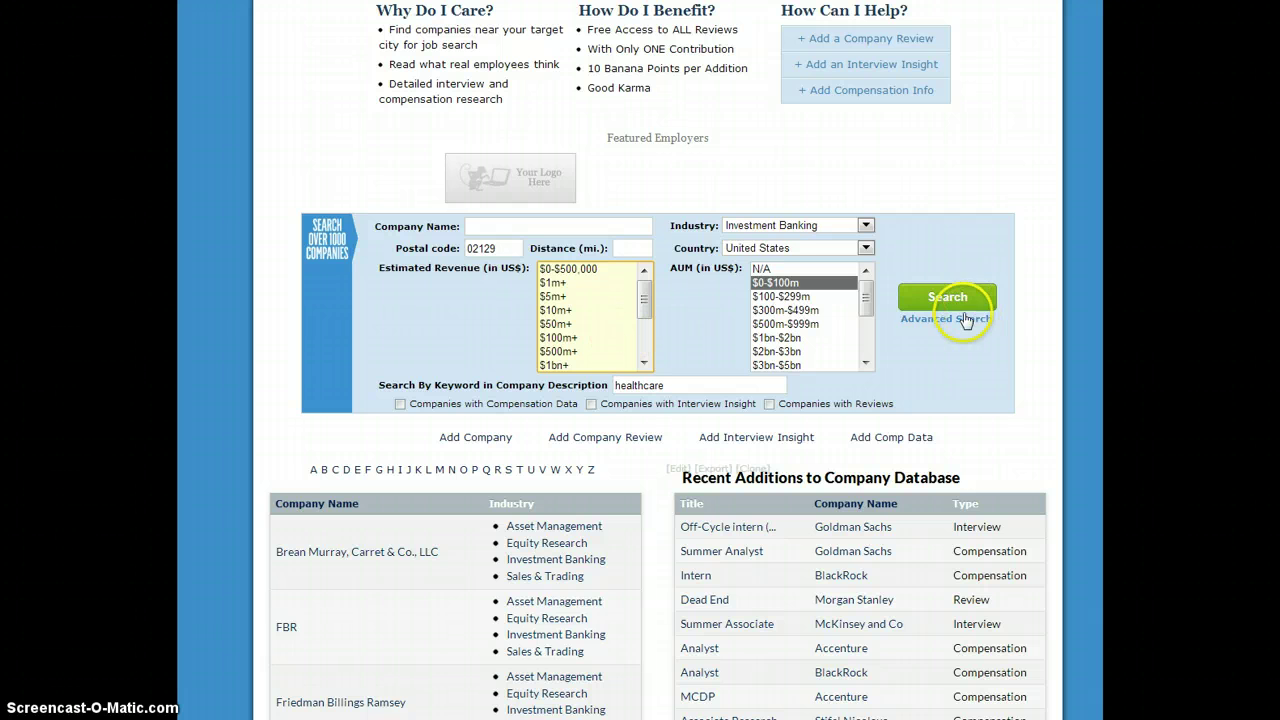
pyautogui.scroll(3, 658, 360)
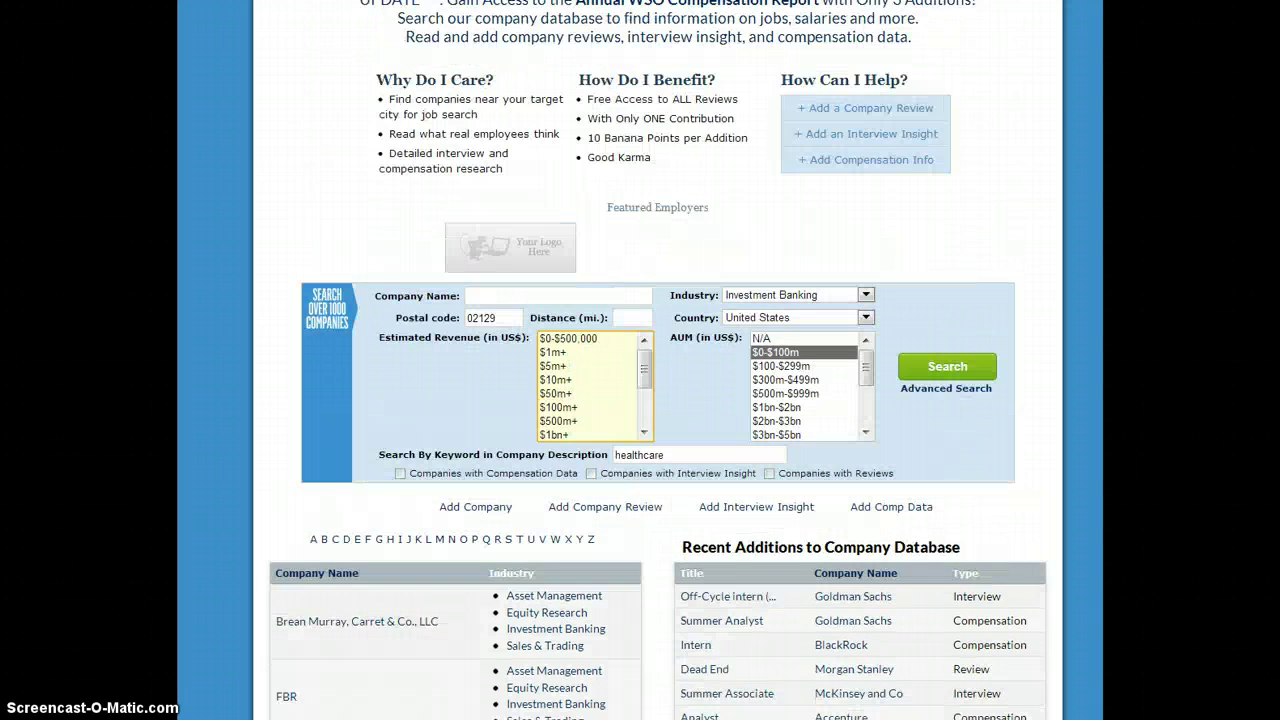
pyautogui.click(752, 165)
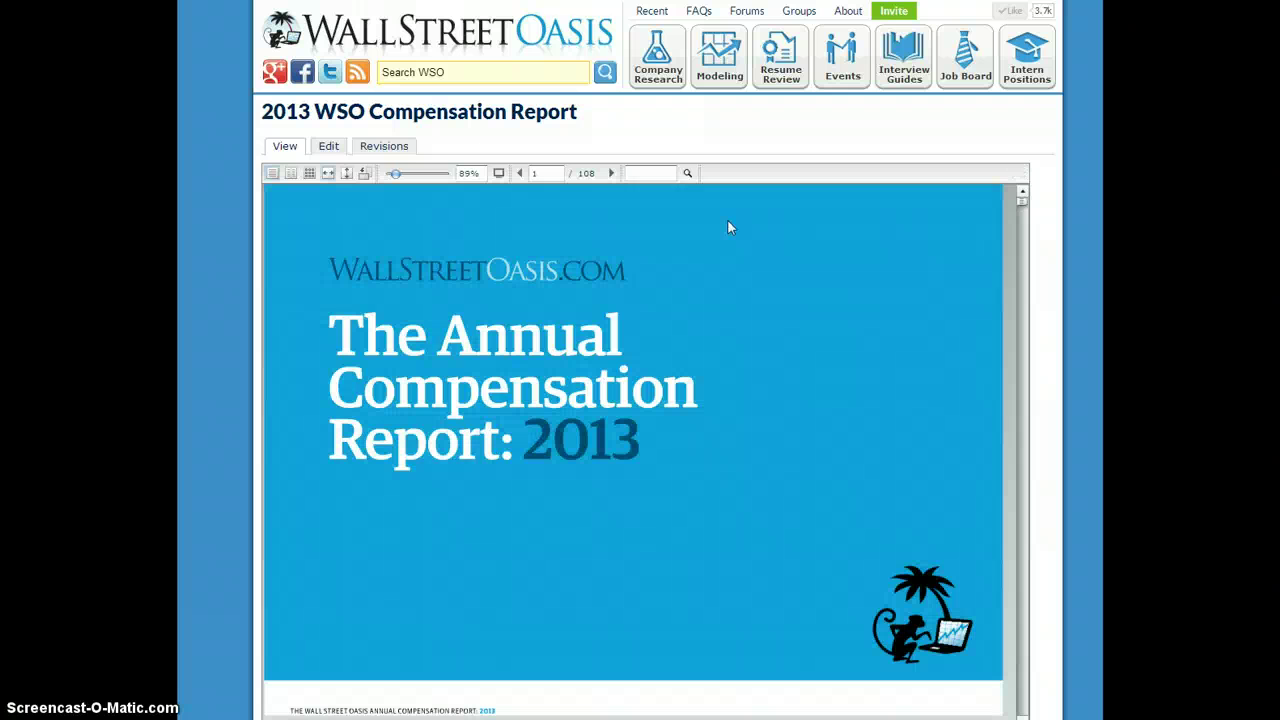
# Page through the 2013 report to page 8, the Investment Banking participant distribution
pyautogui.click(680, 203)
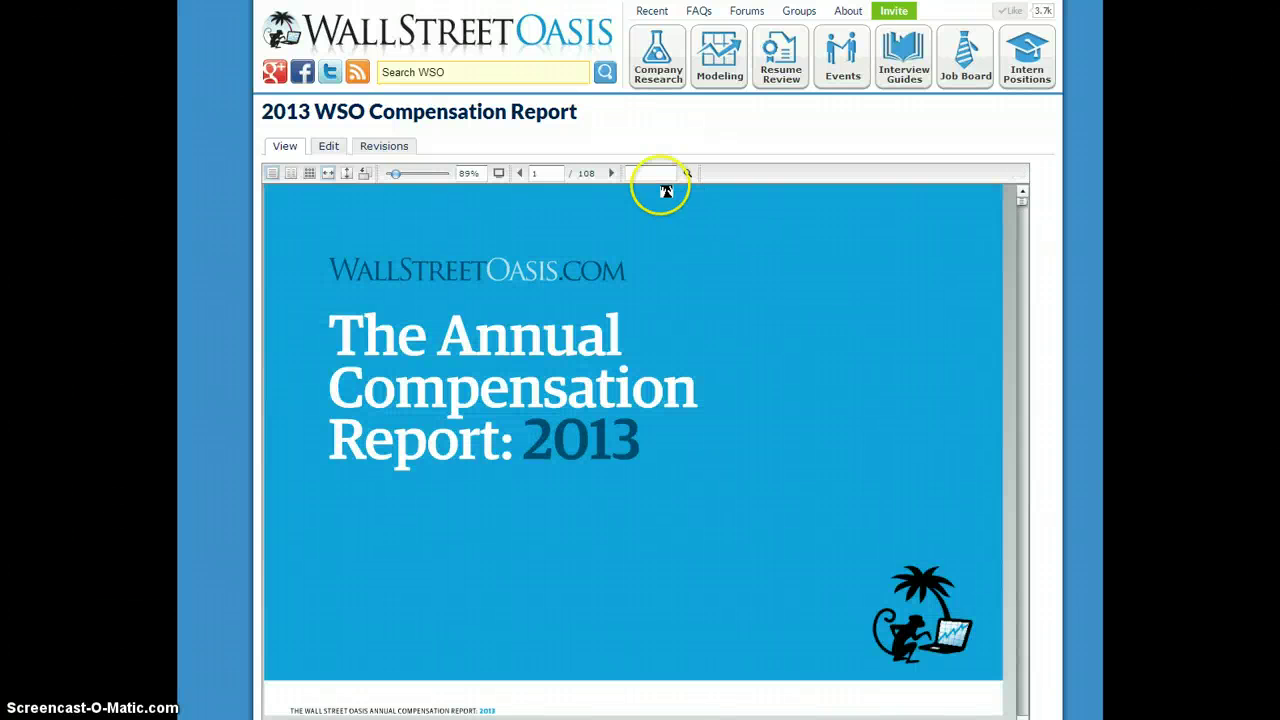
pyautogui.click(611, 173)
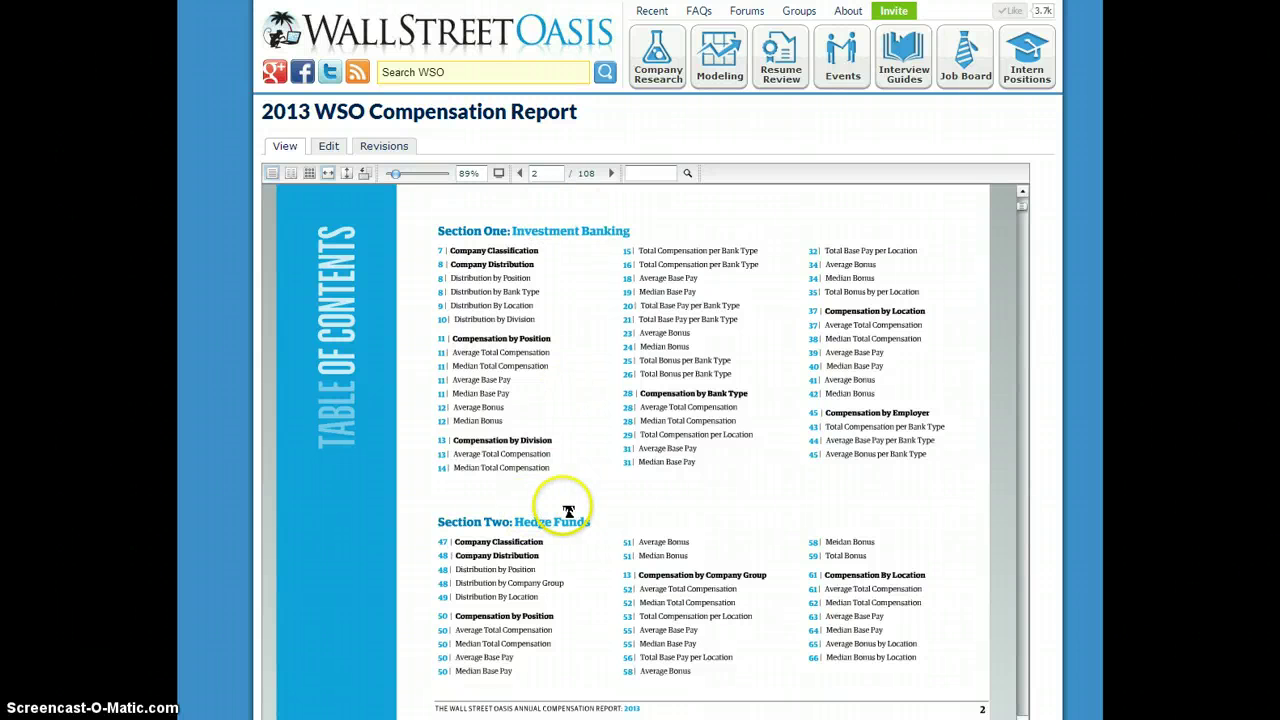
pyautogui.click(610, 174)
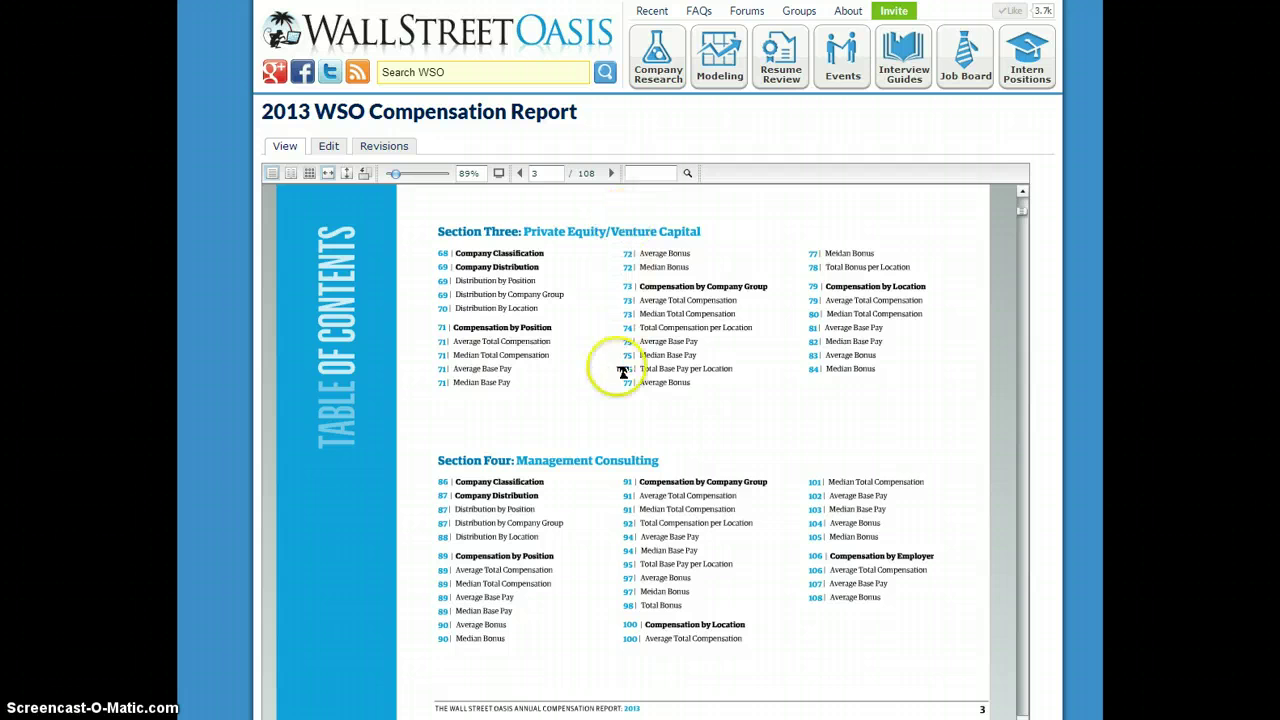
pyautogui.click(610, 174)
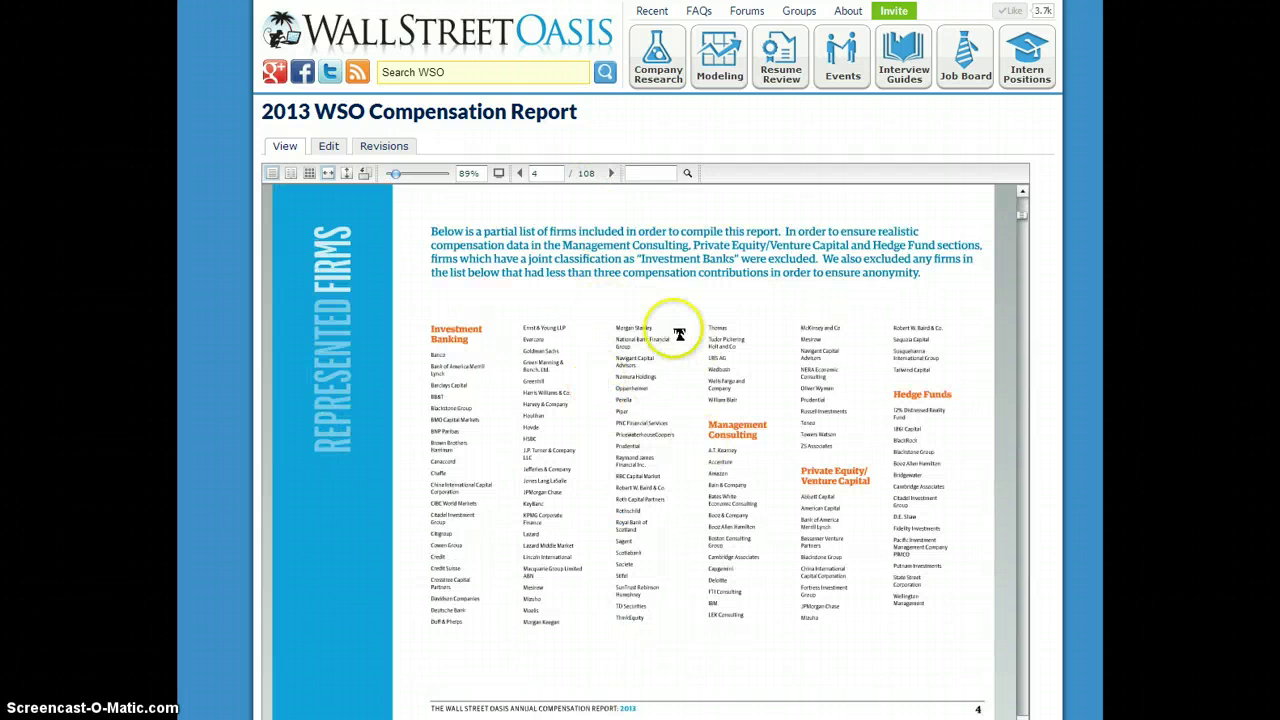
pyautogui.click(610, 174)
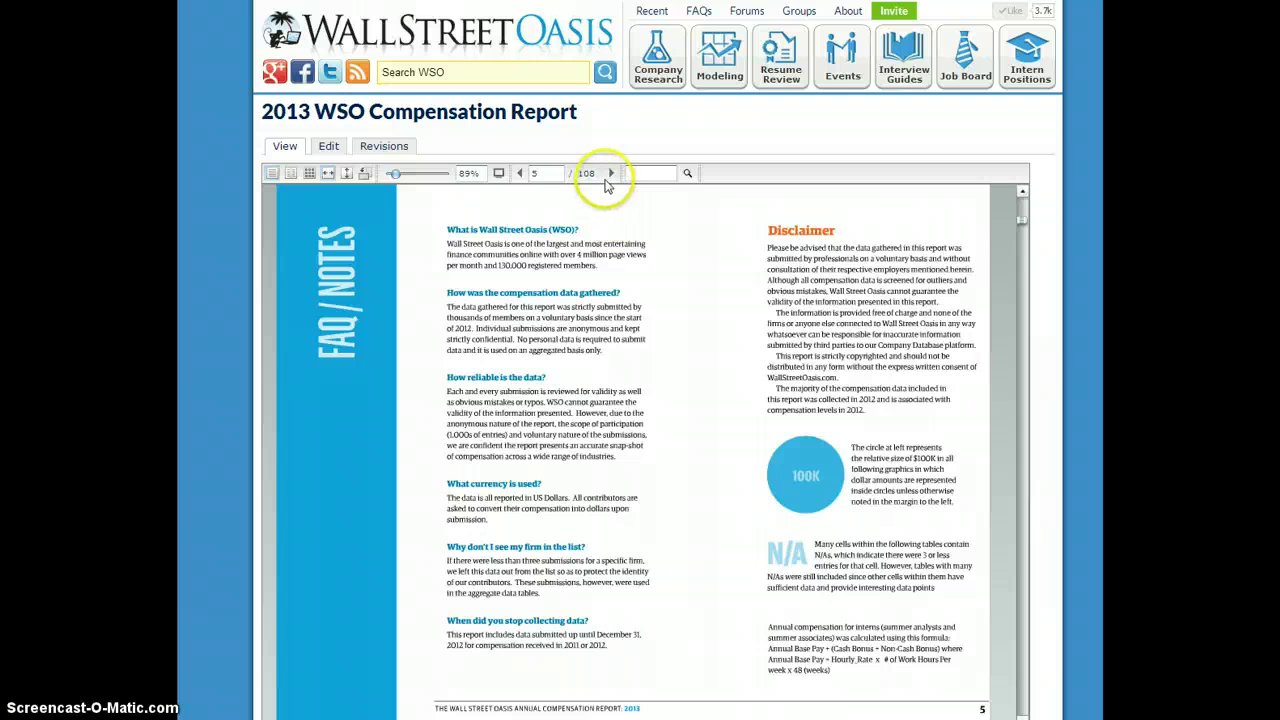
pyautogui.click(609, 174)
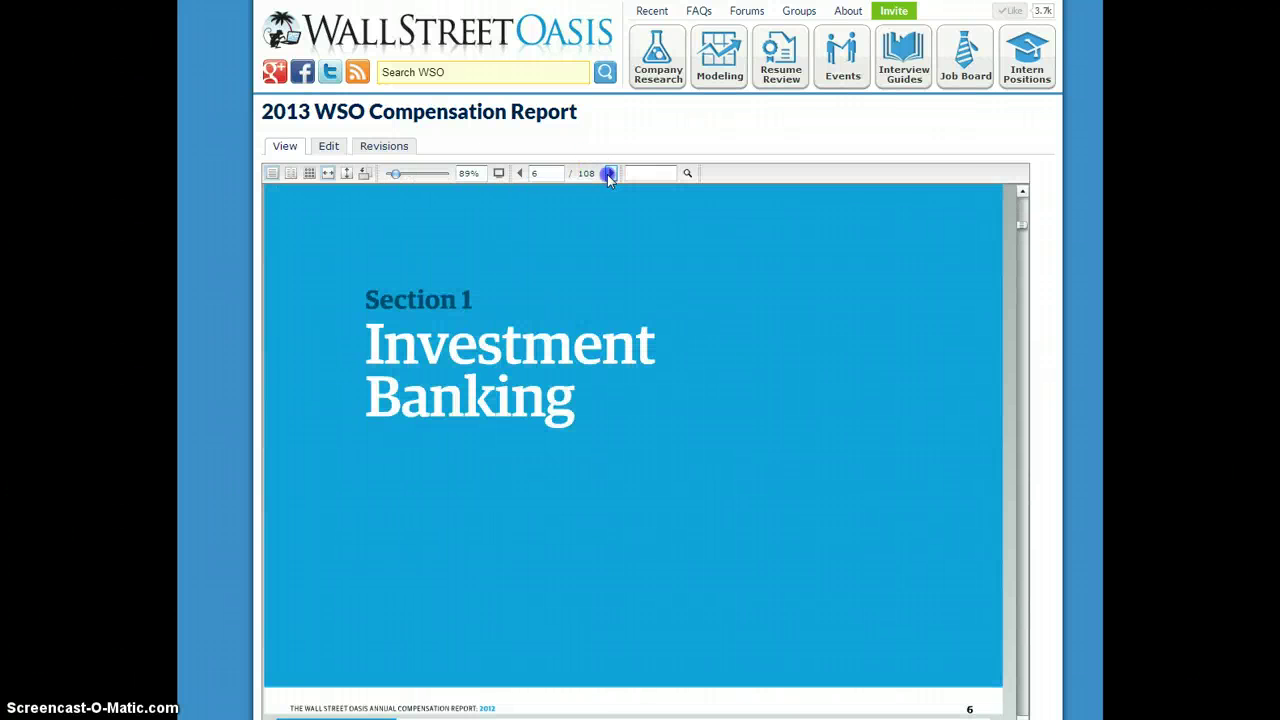
pyautogui.click(608, 174)
pyautogui.click(609, 174)
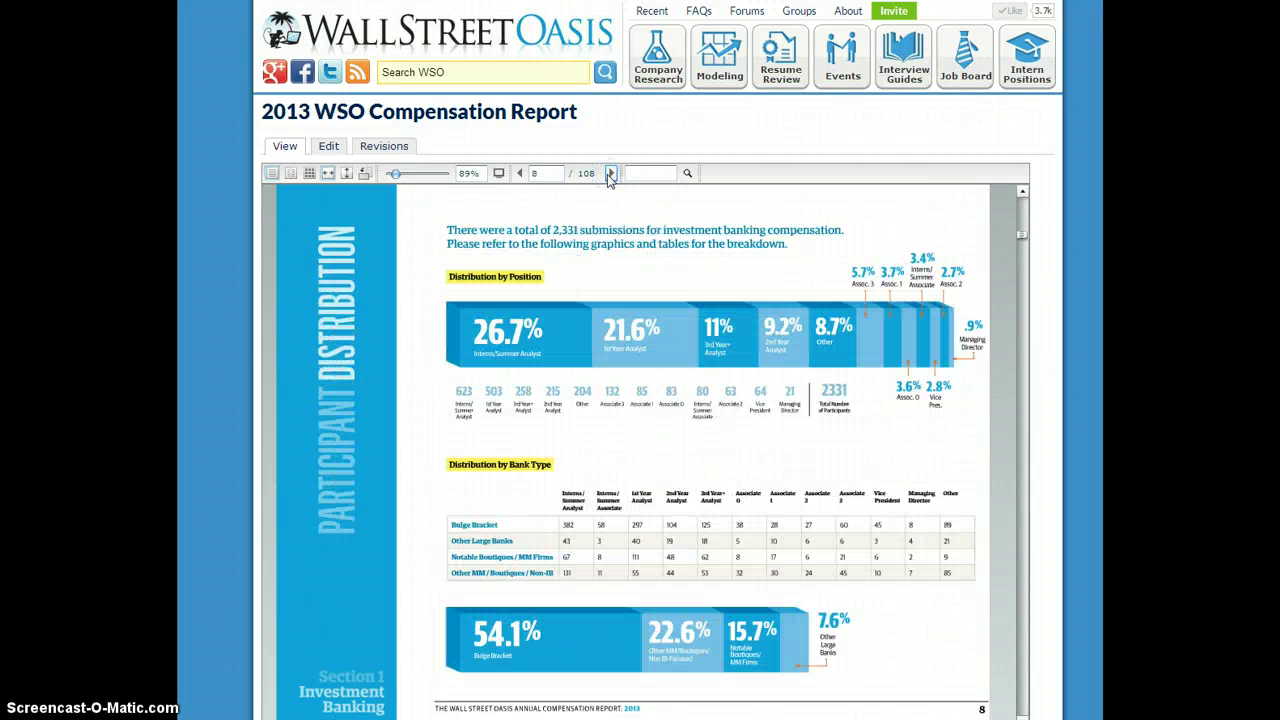